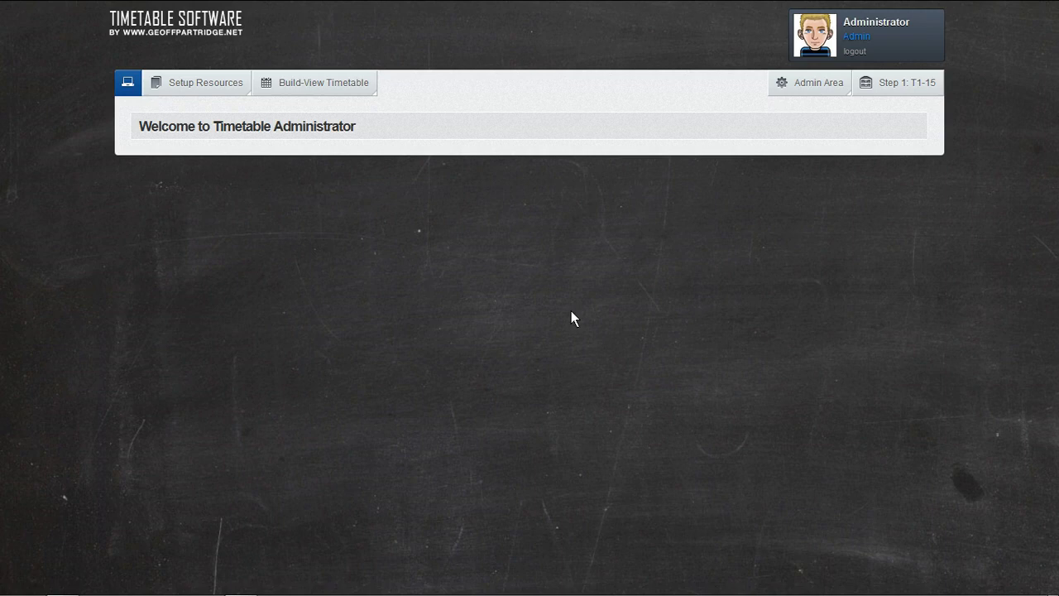
Step: Open the class setup list from the setup resources
mouse_move(204, 92)
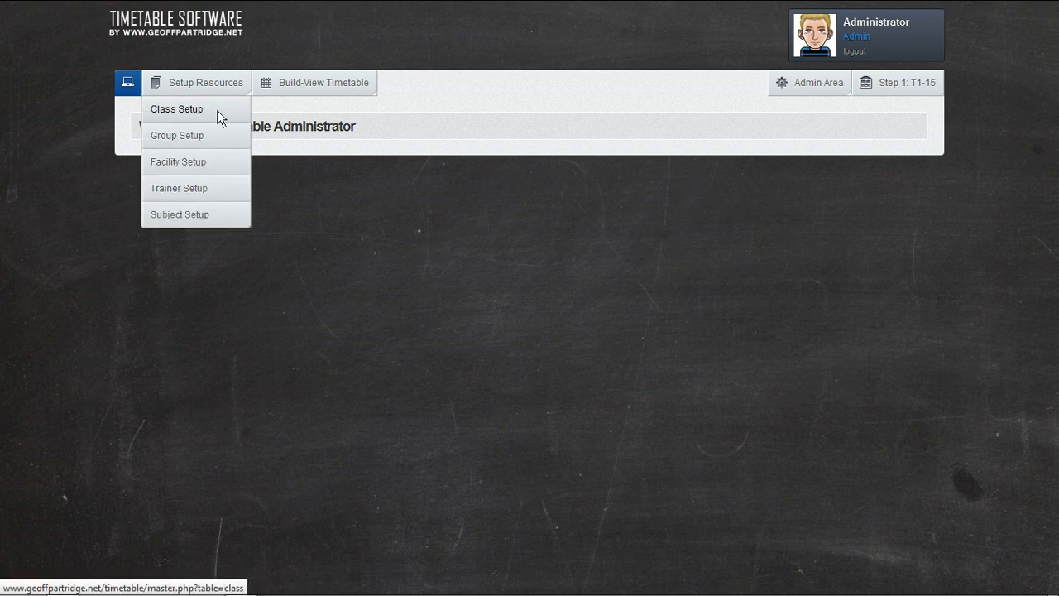
mouse_move(858, 70)
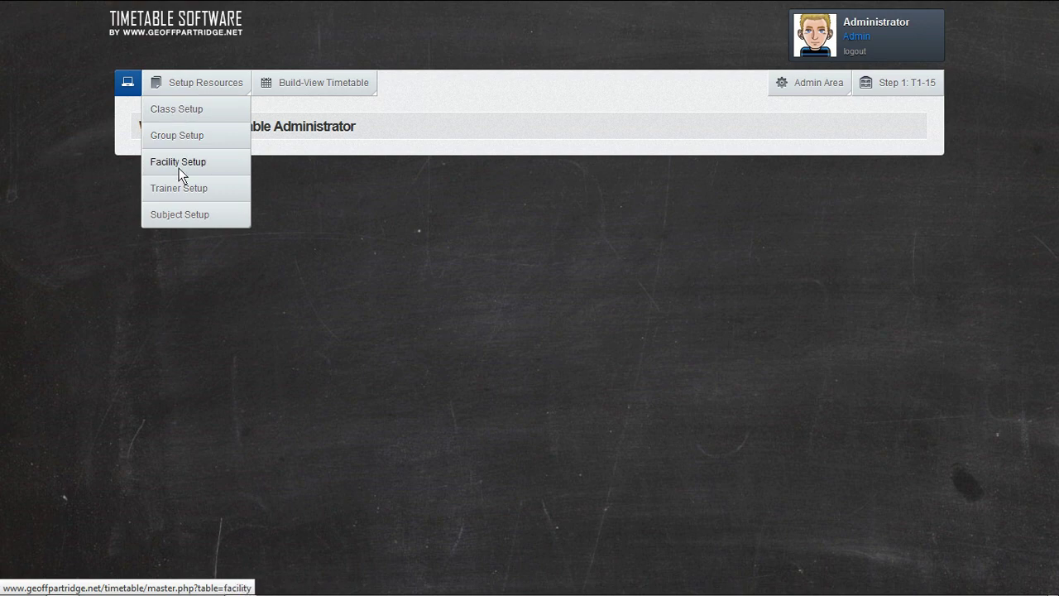
click(182, 108)
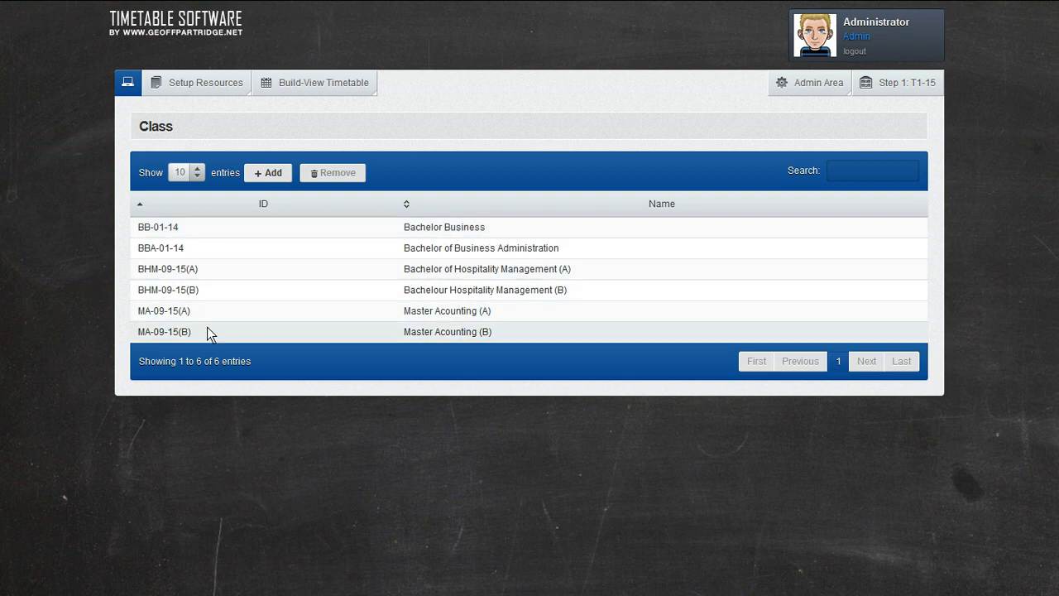
Step: Edit class BHM-09-15(A) inline, re-enter the "A)" ending of Bachelor of Hospitality Management (A), and save the name
click(232, 271)
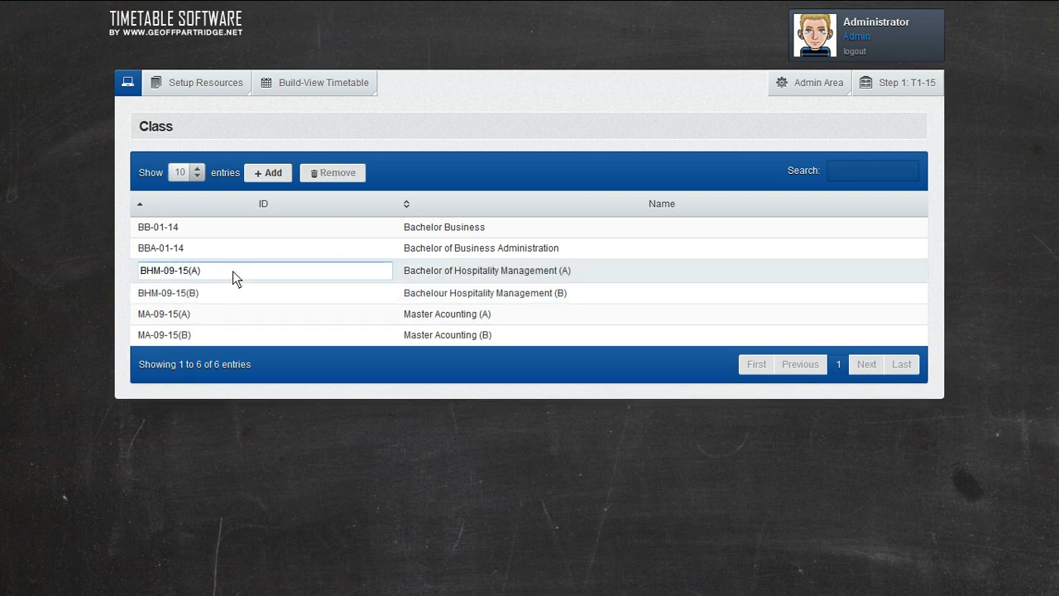
double_click(481, 275)
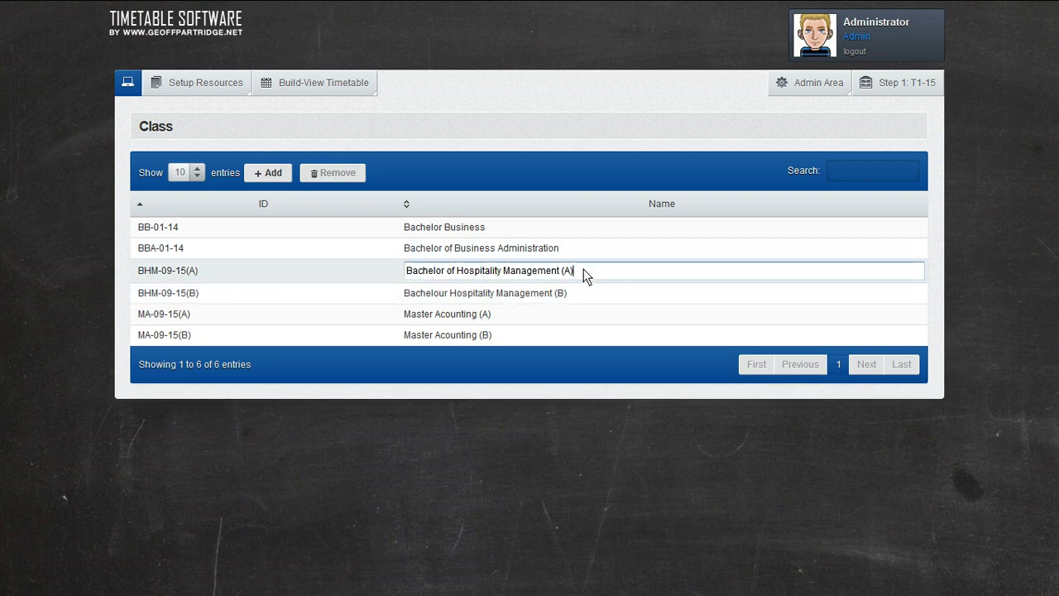
key(BackSpace)
key(BackSpace)
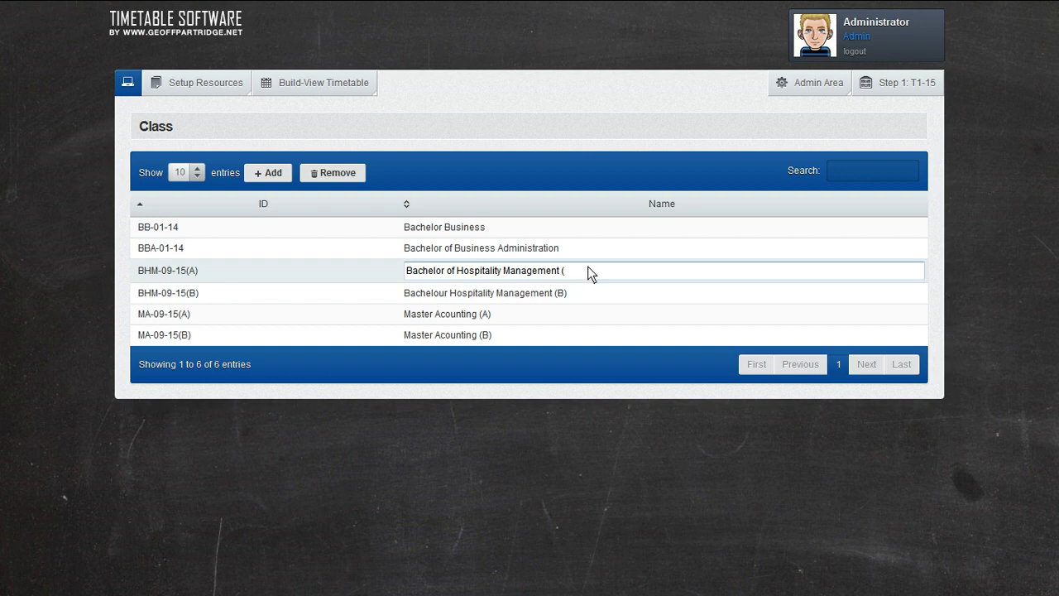
text(A))
key(Return)
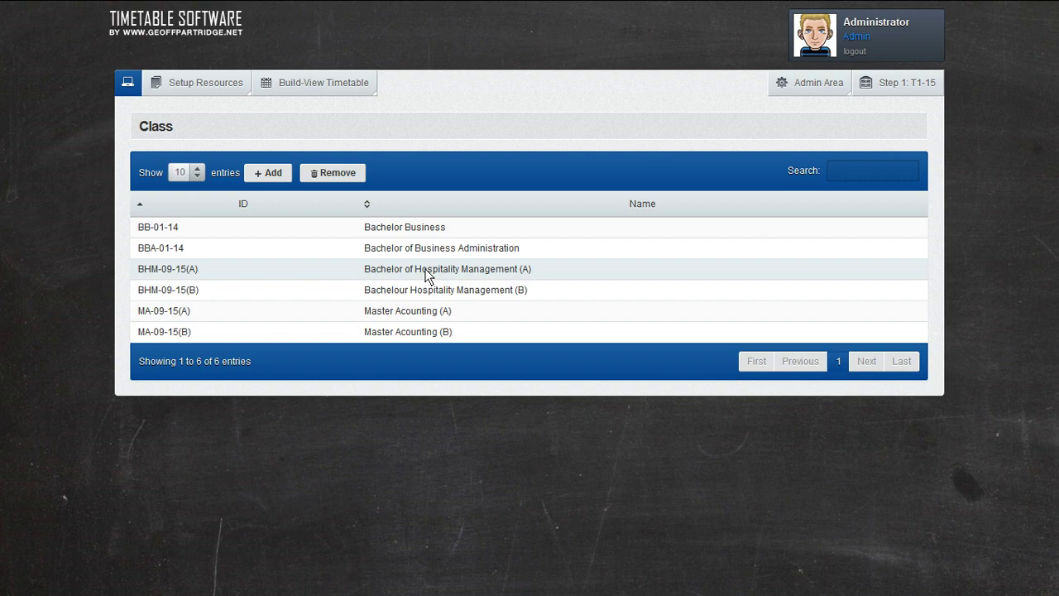
Step: Inspect the subject options of the Friday 10:00 HKM-101 CL B session in LAB 1.1, and cancel without saving
click(260, 11)
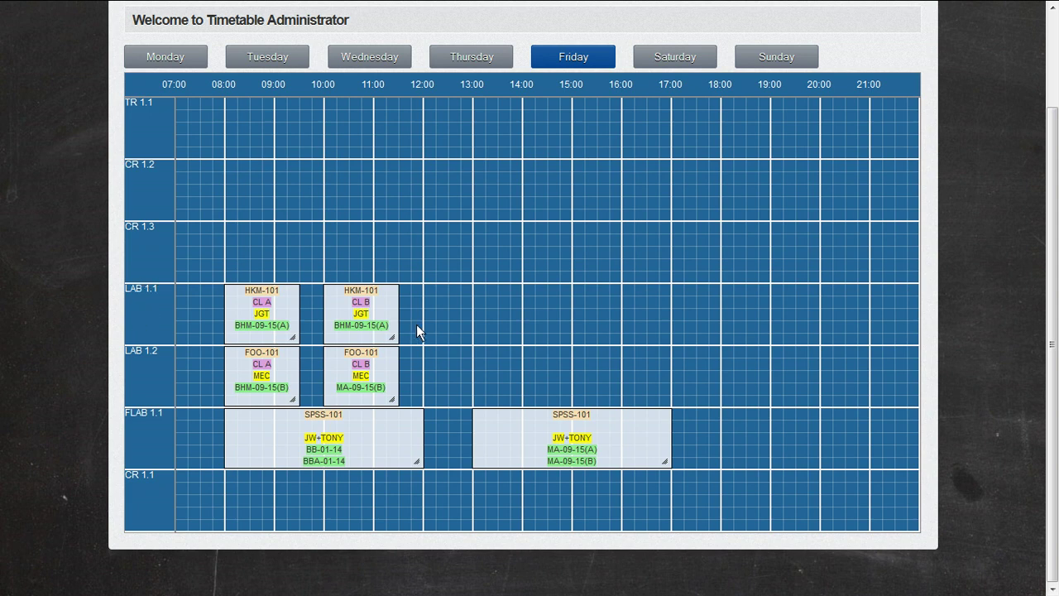
double_click(377, 310)
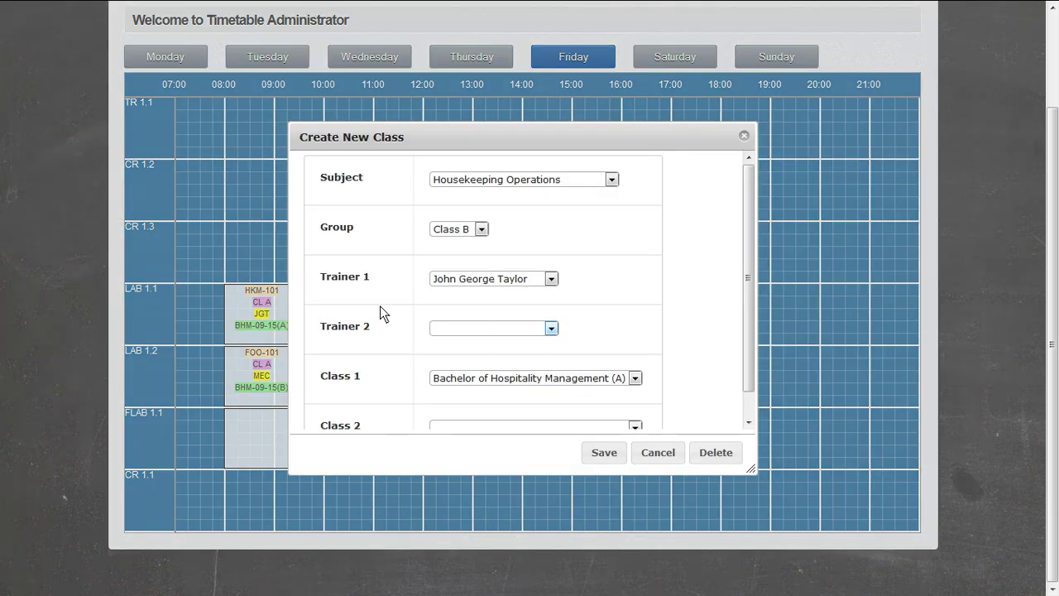
click(471, 181)
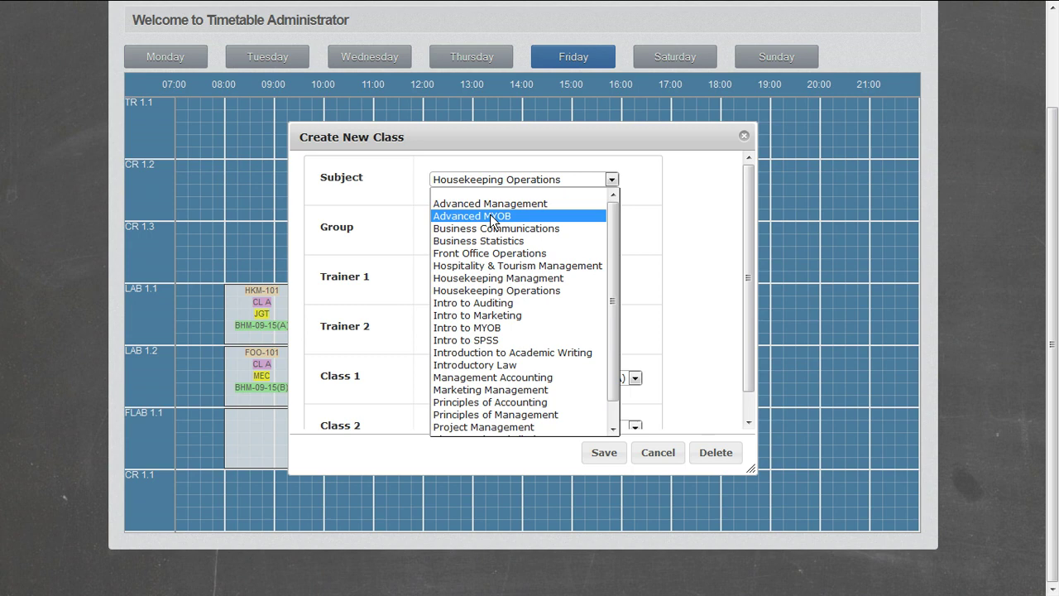
click(686, 232)
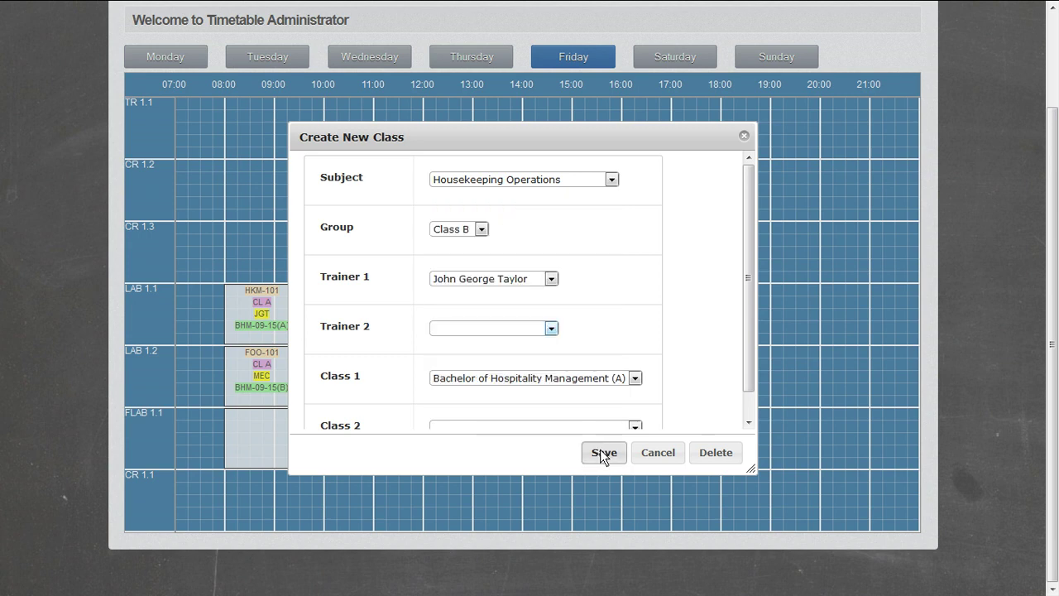
click(659, 453)
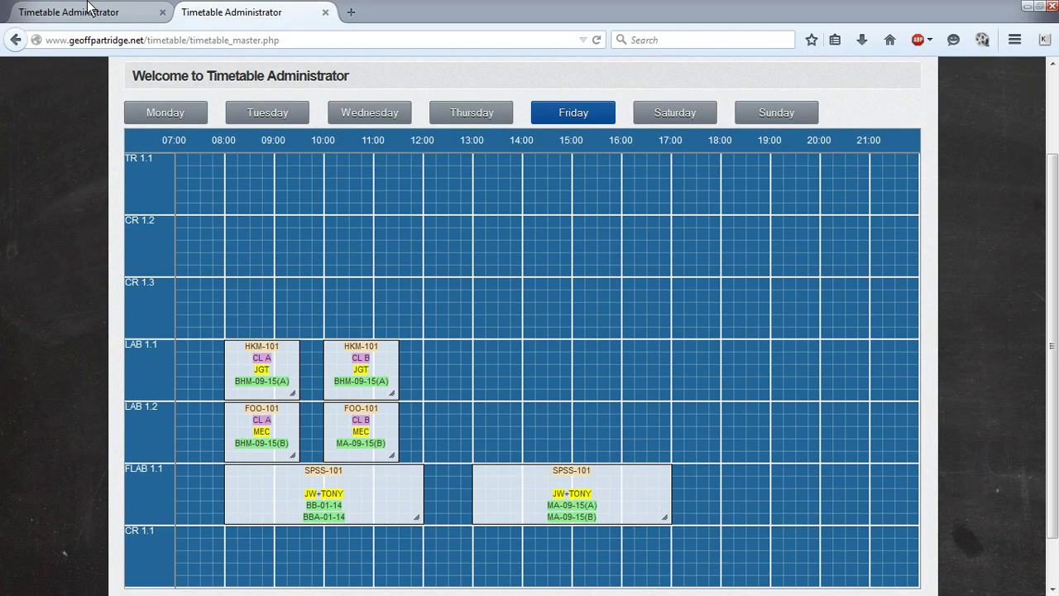
Step: Return to the class list, select the BB-01-14 row, and view the entries-per-page choices without changing them
click(255, 13)
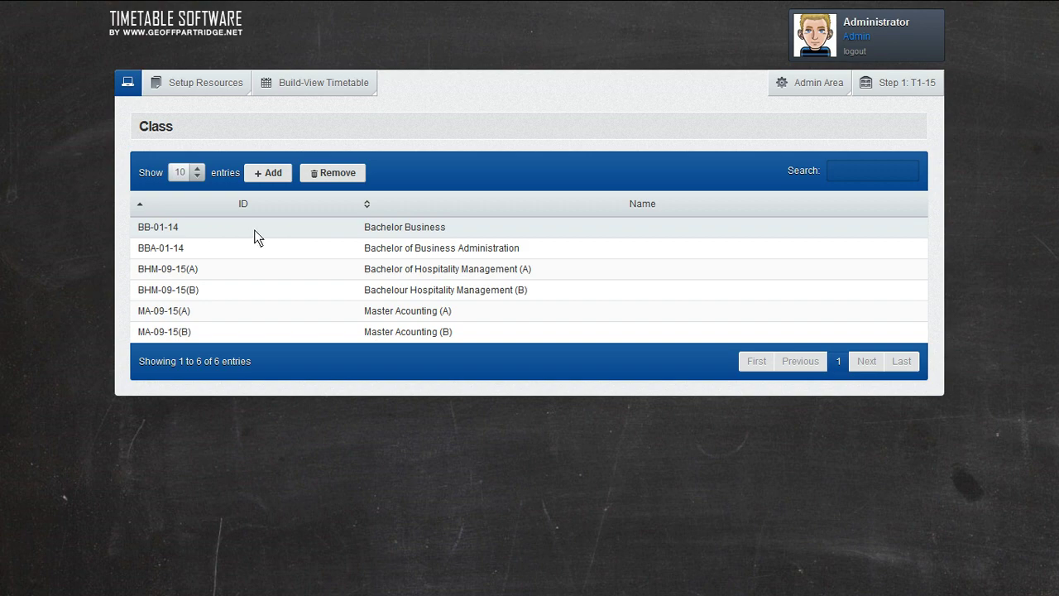
click(255, 237)
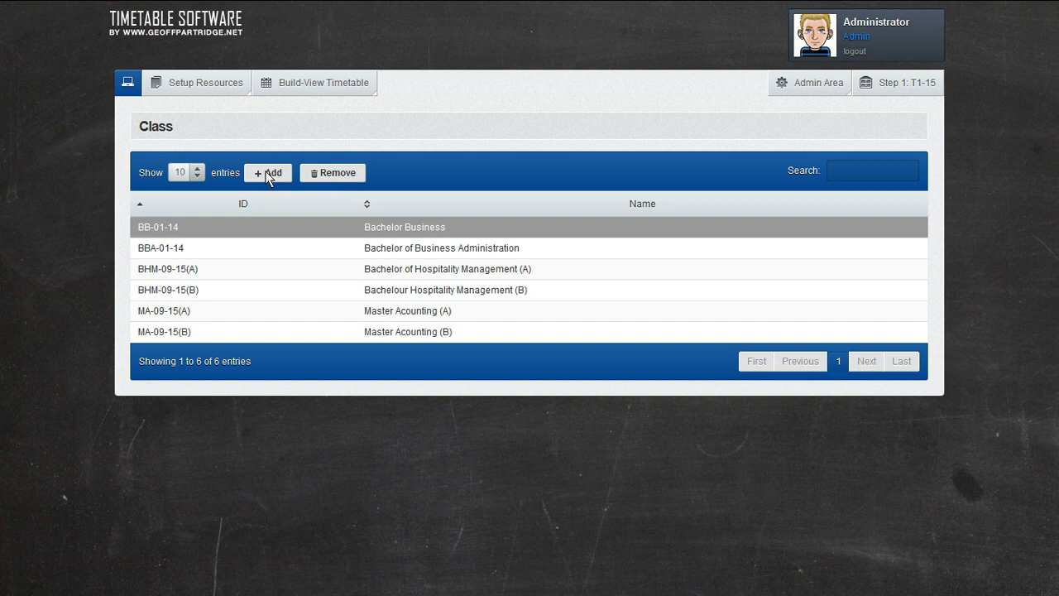
click(194, 176)
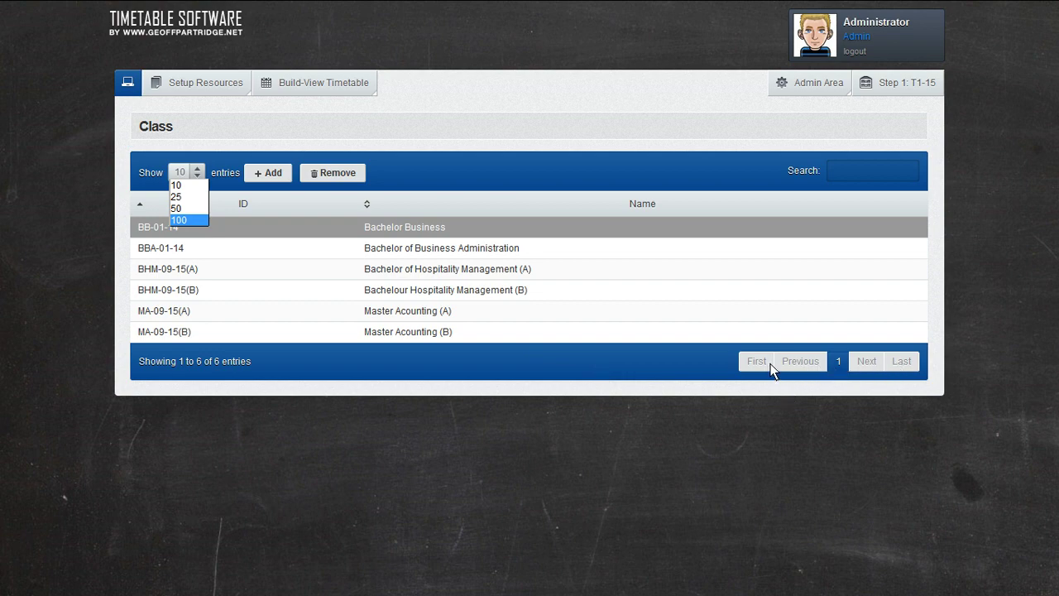
click(414, 426)
click(183, 235)
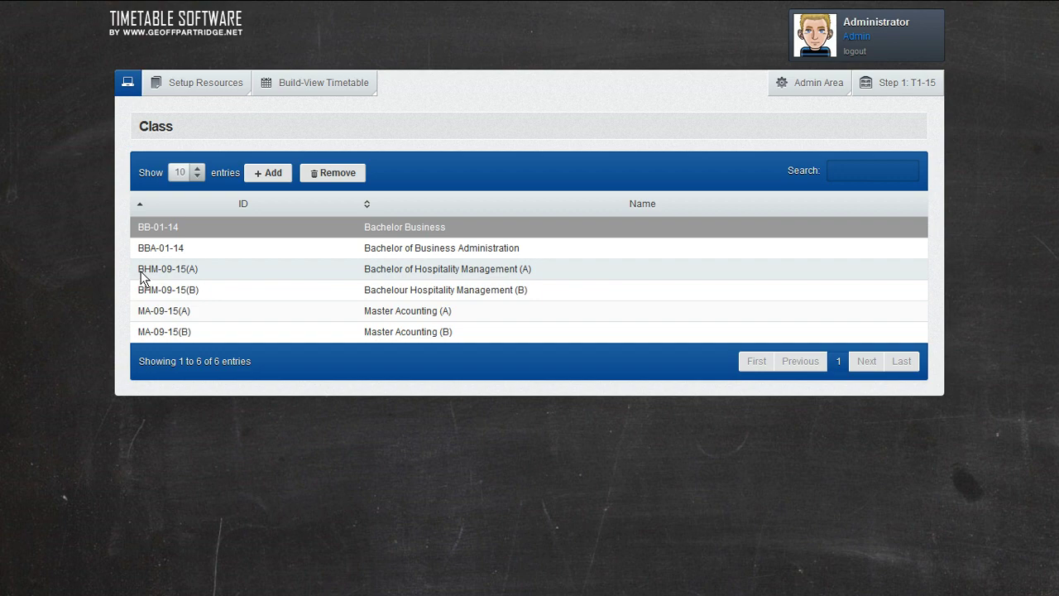
Step: Highlight the BHM-09-15 part of the first hospitality class ID, and clear the row selection
drag(139, 270, 185, 270)
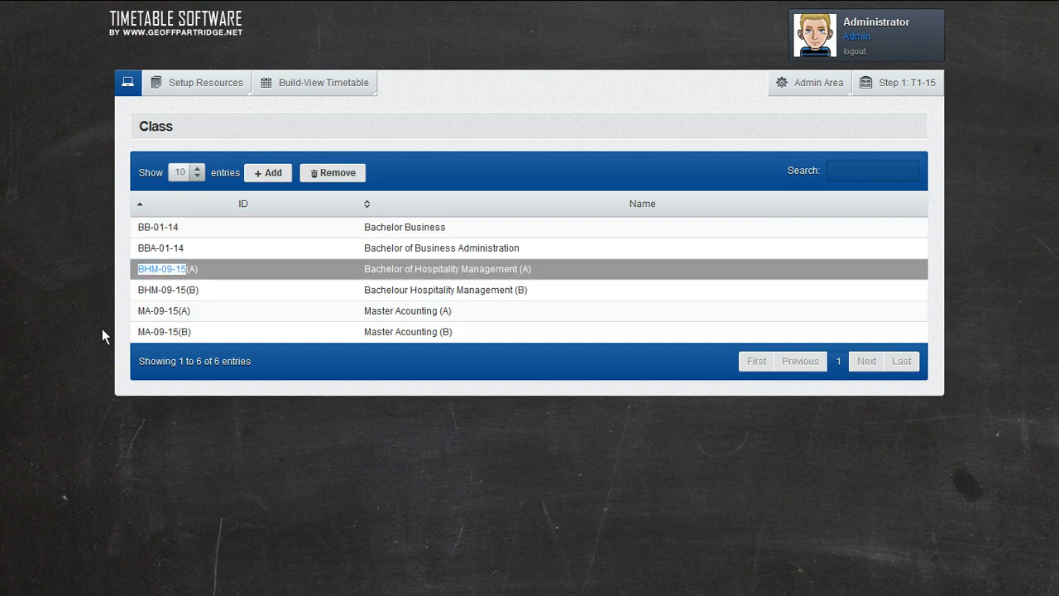
click(104, 331)
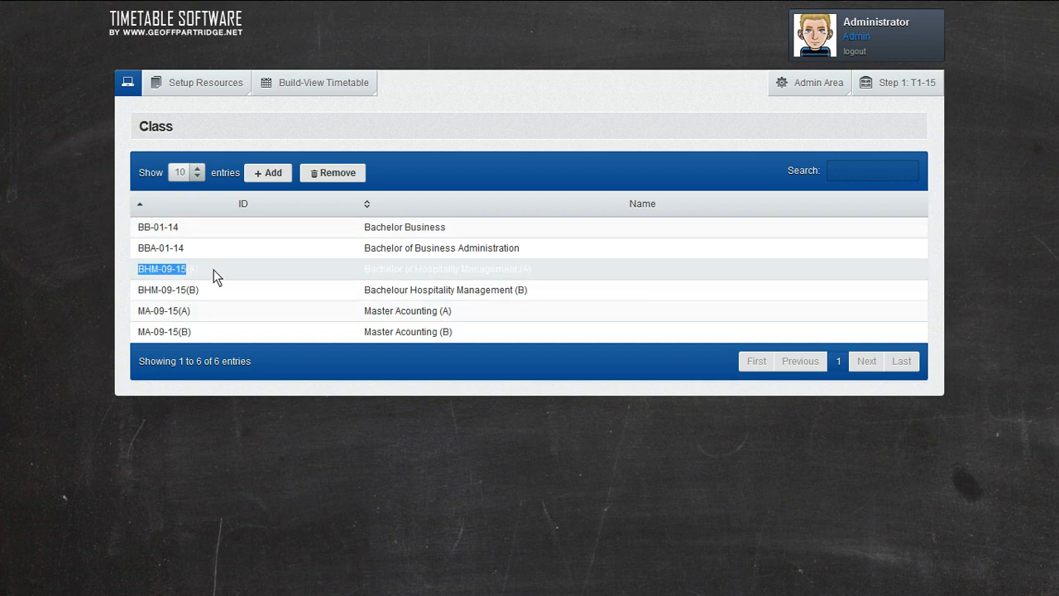
click(213, 272)
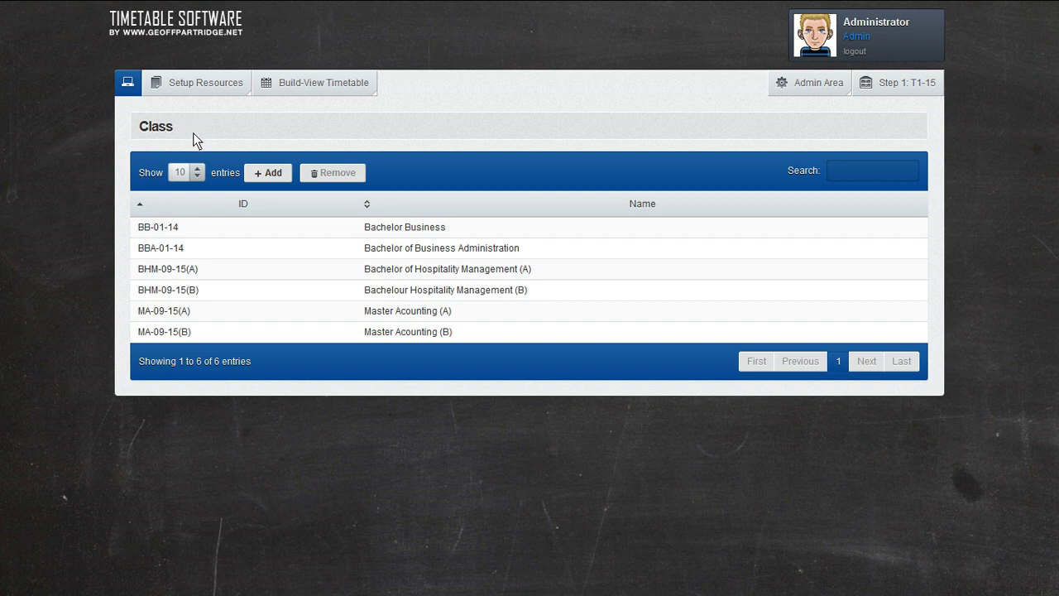
Step: View the group setup list, and return to the Friday timetable
mouse_move(197, 86)
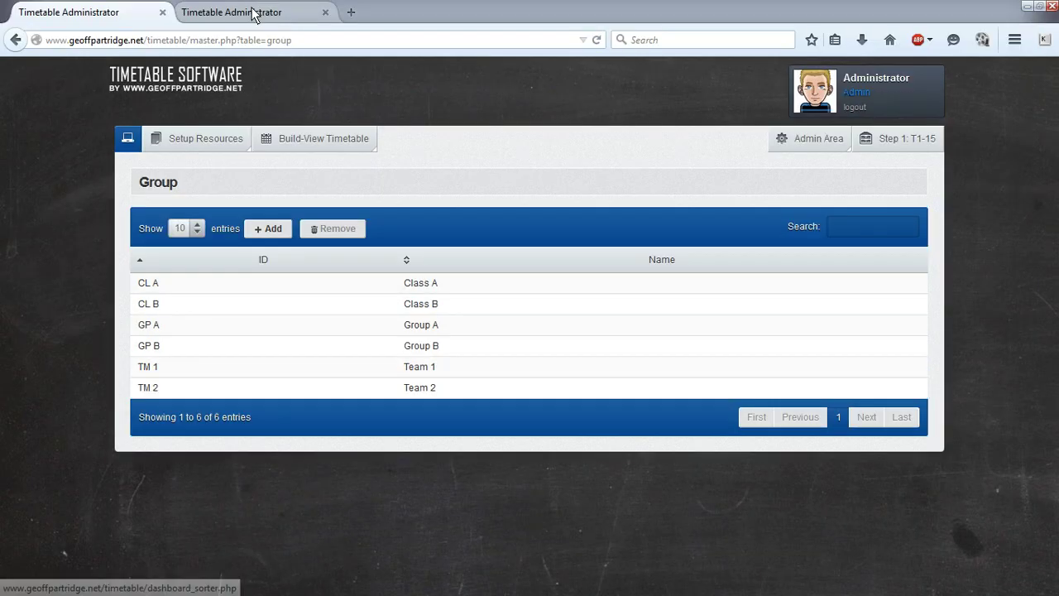
click(254, 11)
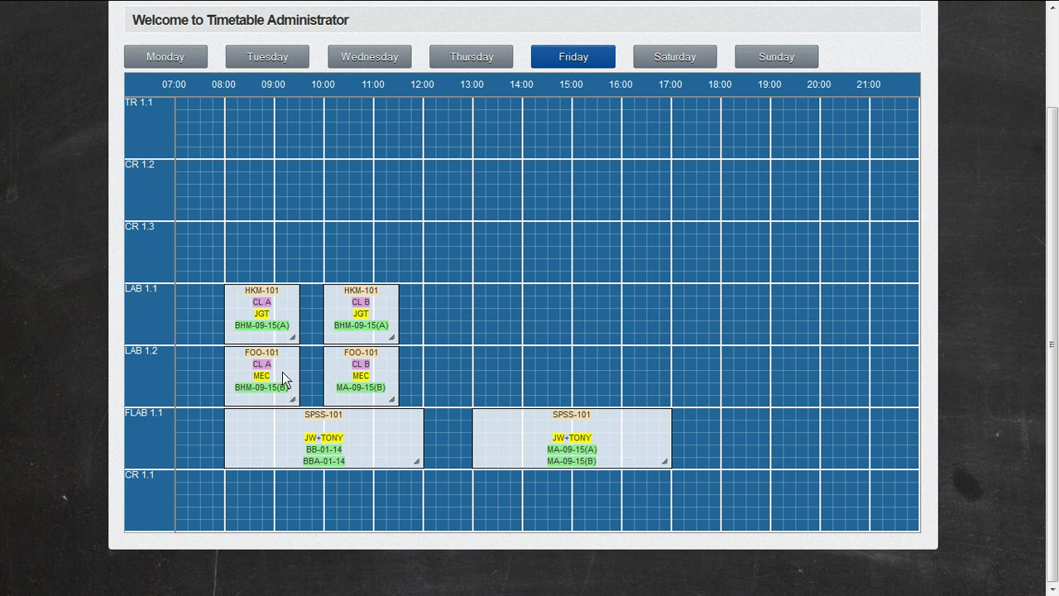
Step: Test moving FOO-101 CL A to 13:00 and HKM-101 CL B to 08:00 in LAB 1.2, and restore FOO-101 CL A to 08:00
drag(282, 371, 527, 365)
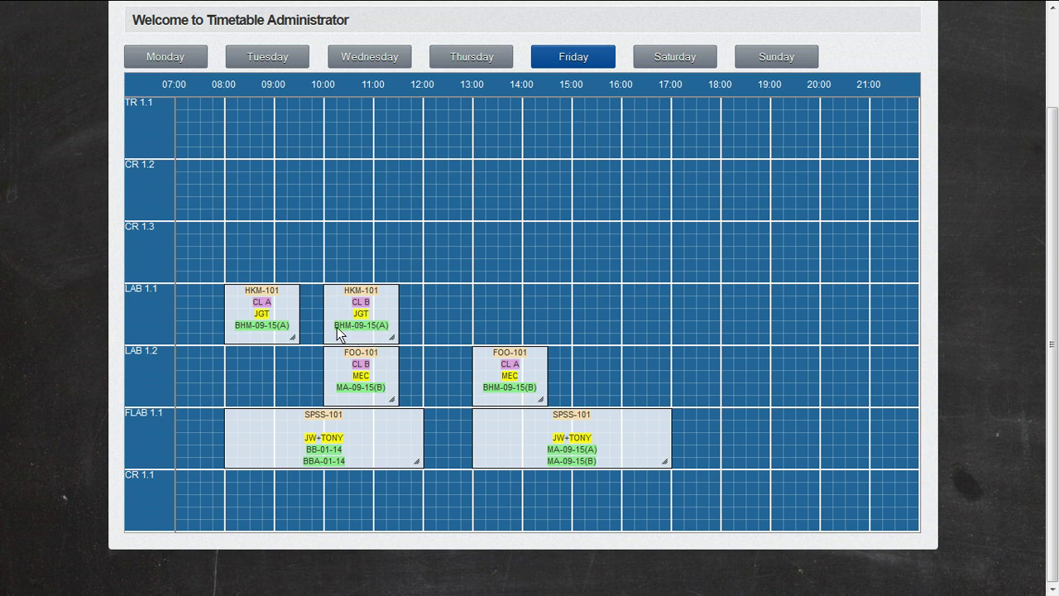
drag(377, 331, 242, 368)
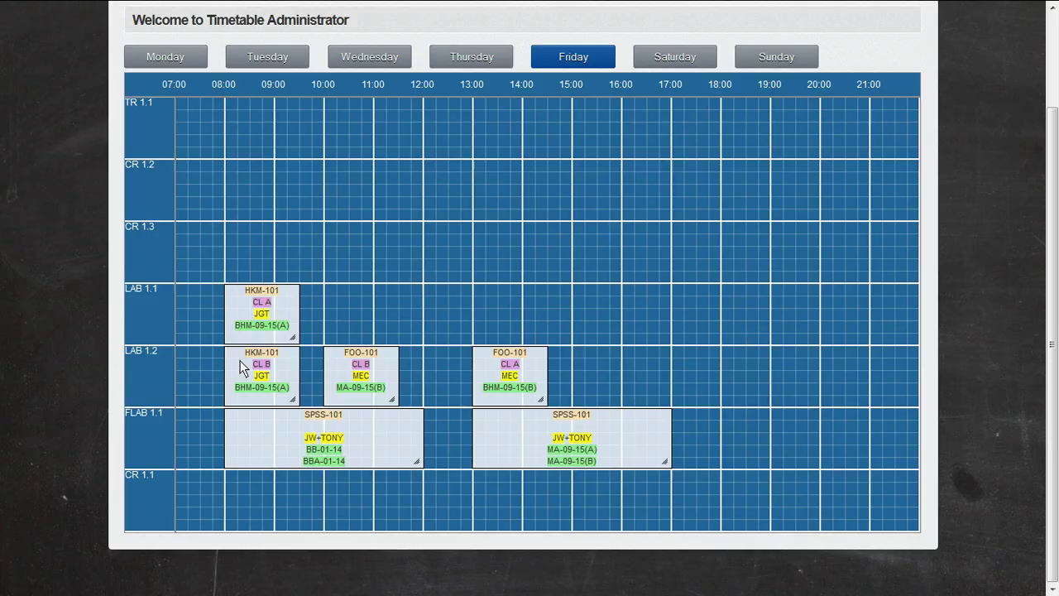
drag(242, 367, 241, 367)
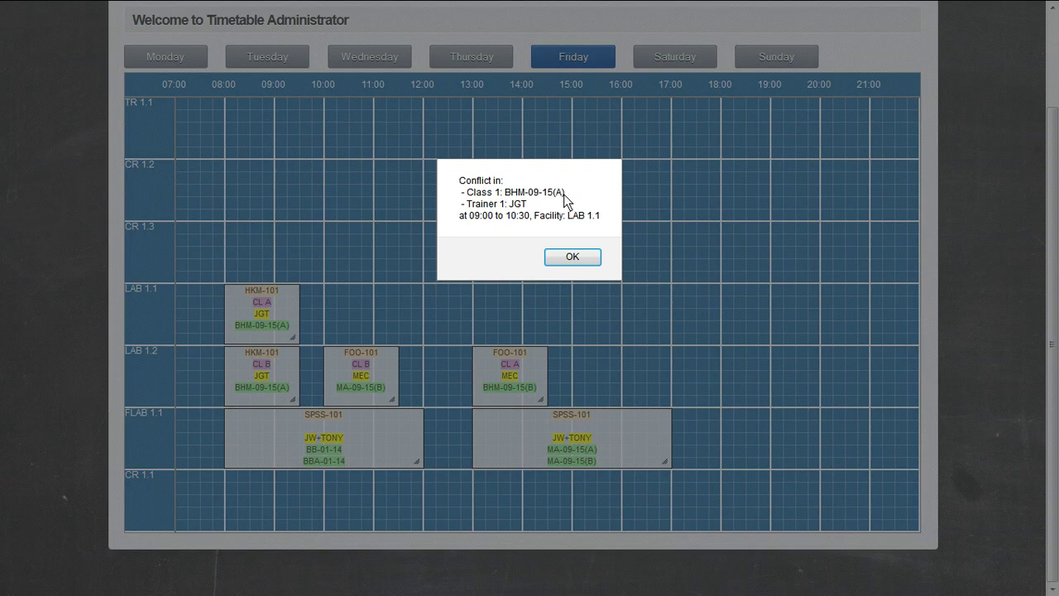
drag(564, 194, 506, 195)
click(569, 258)
drag(493, 389, 263, 383)
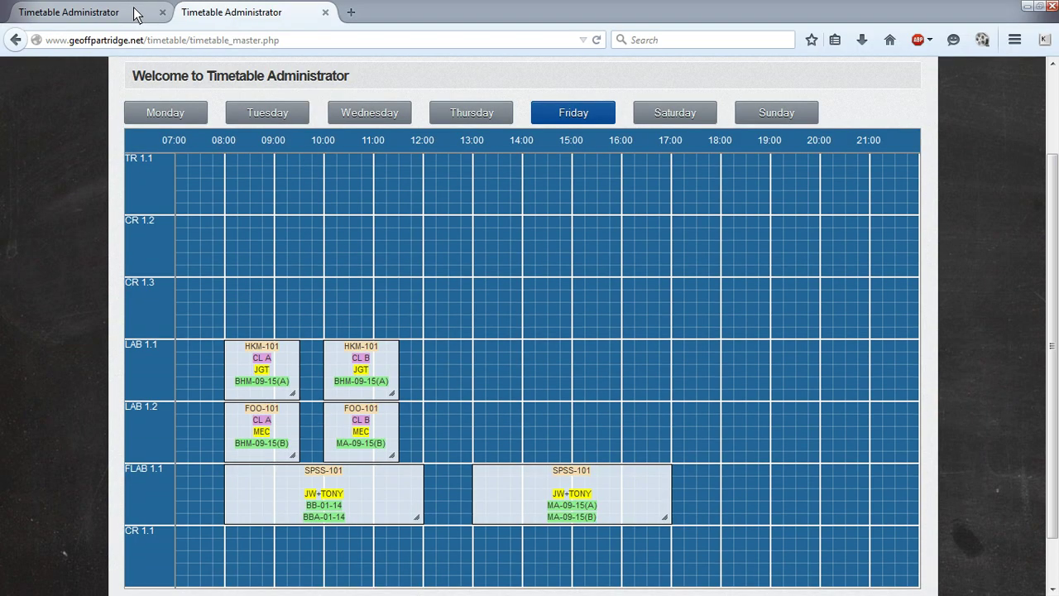
Step: Open the facility setup list and compare its IDs with the room rows on the Friday timetable
click(137, 12)
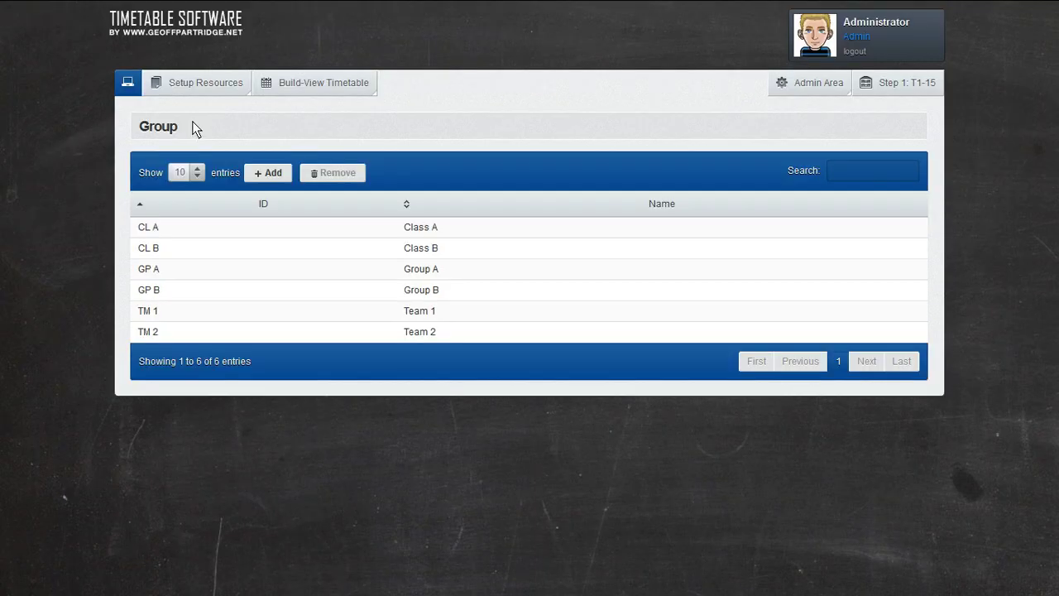
click(194, 141)
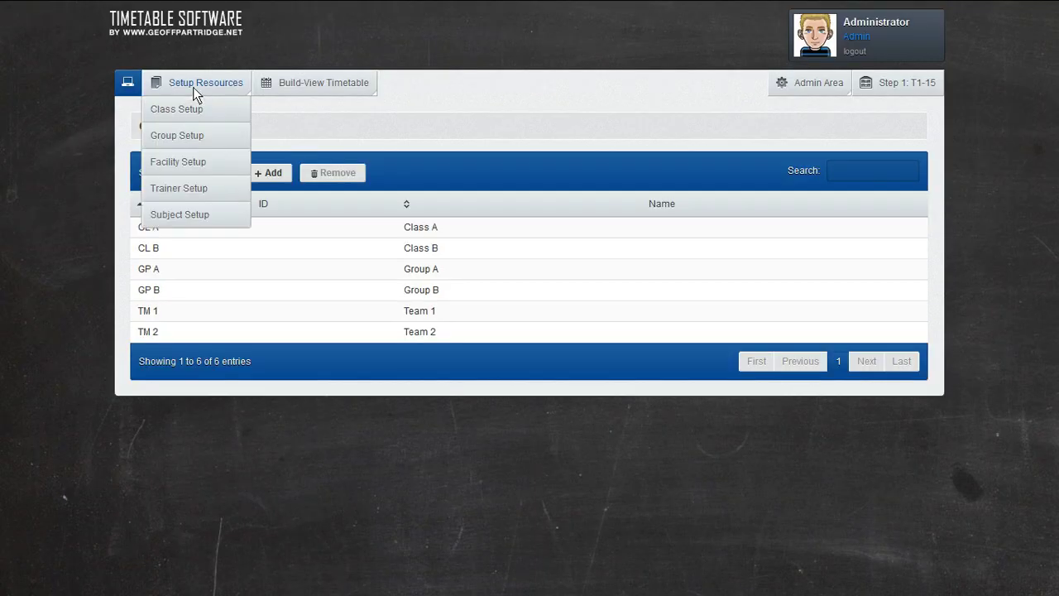
click(185, 161)
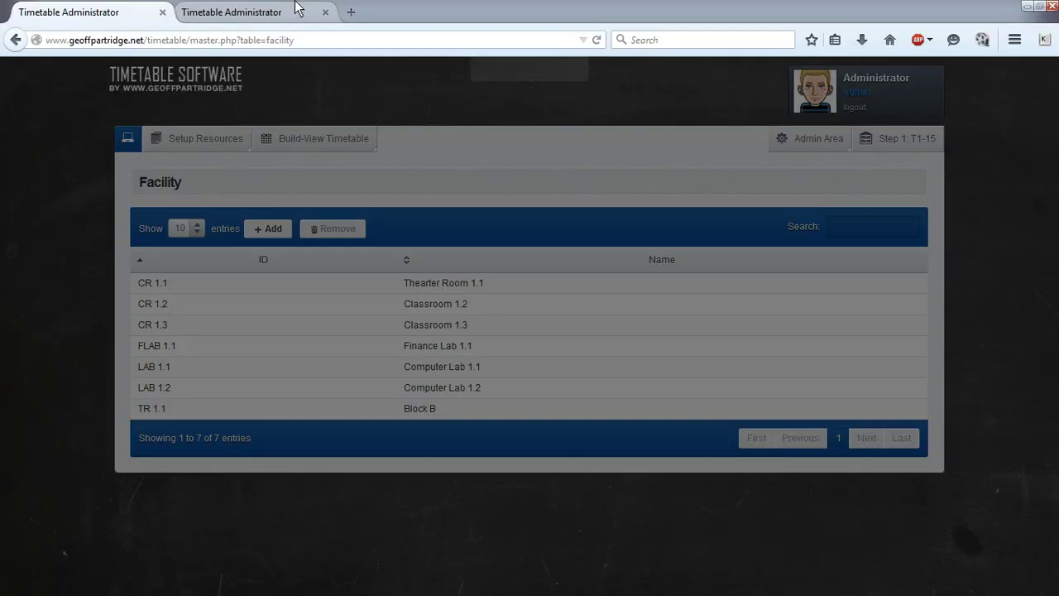
click(296, 10)
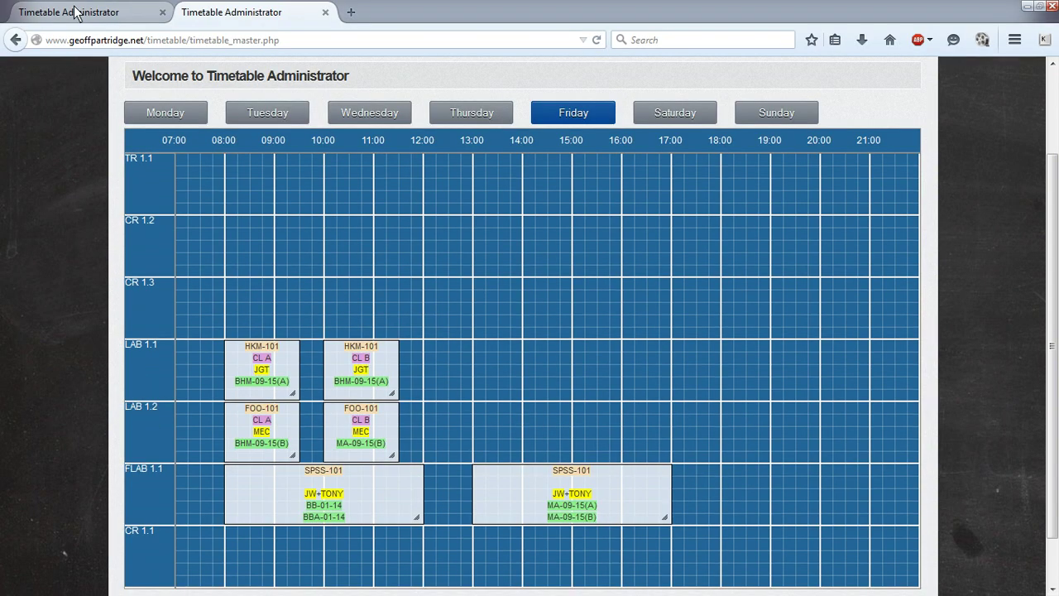
Step: Open the trainer setup list and compare its IDs with the trainer codes on the Friday timetable sessions
click(76, 10)
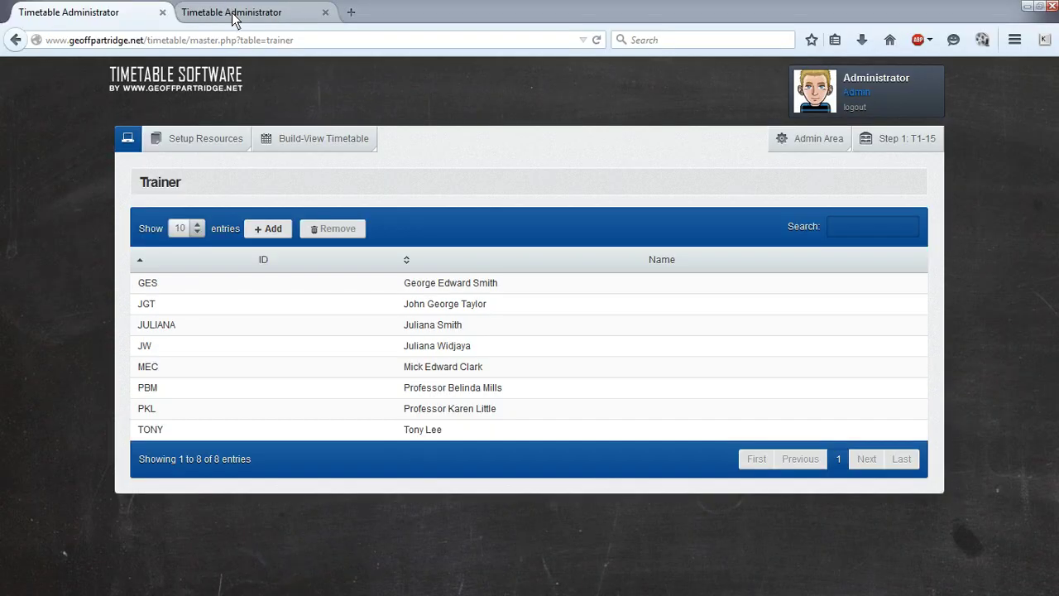
click(236, 17)
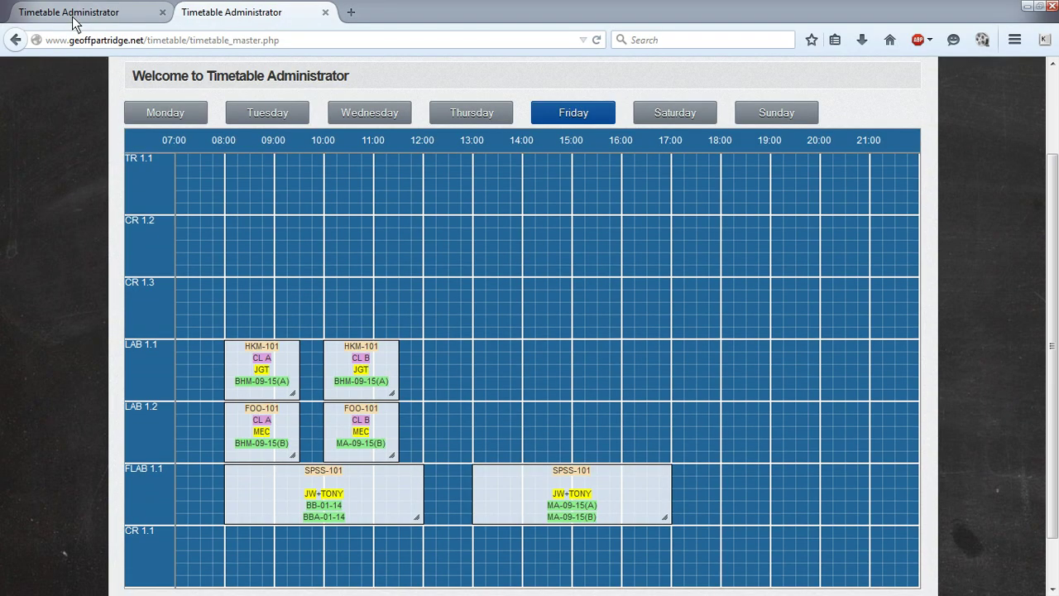
click(73, 18)
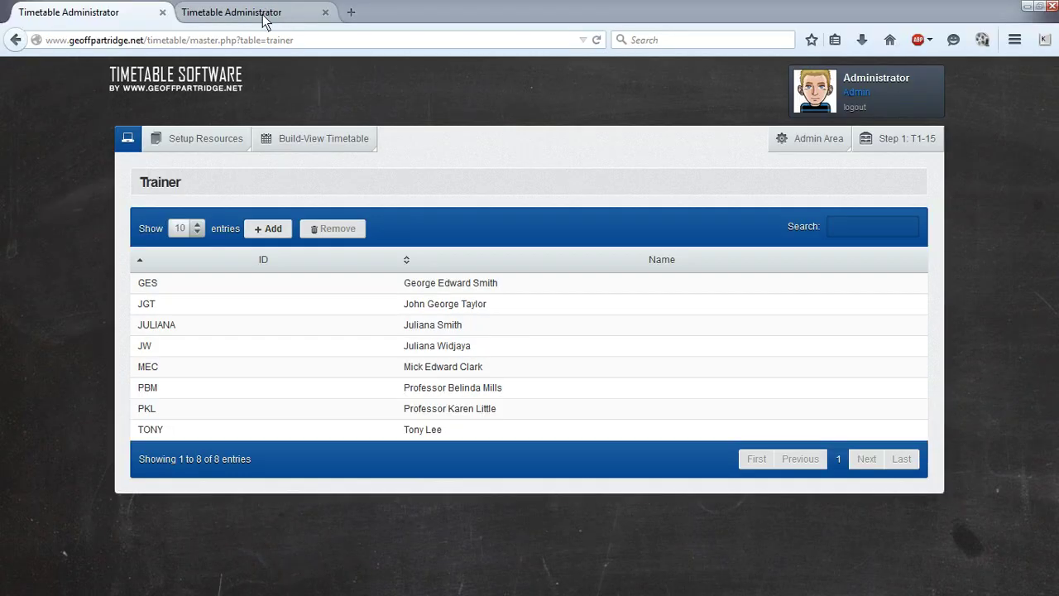
click(263, 14)
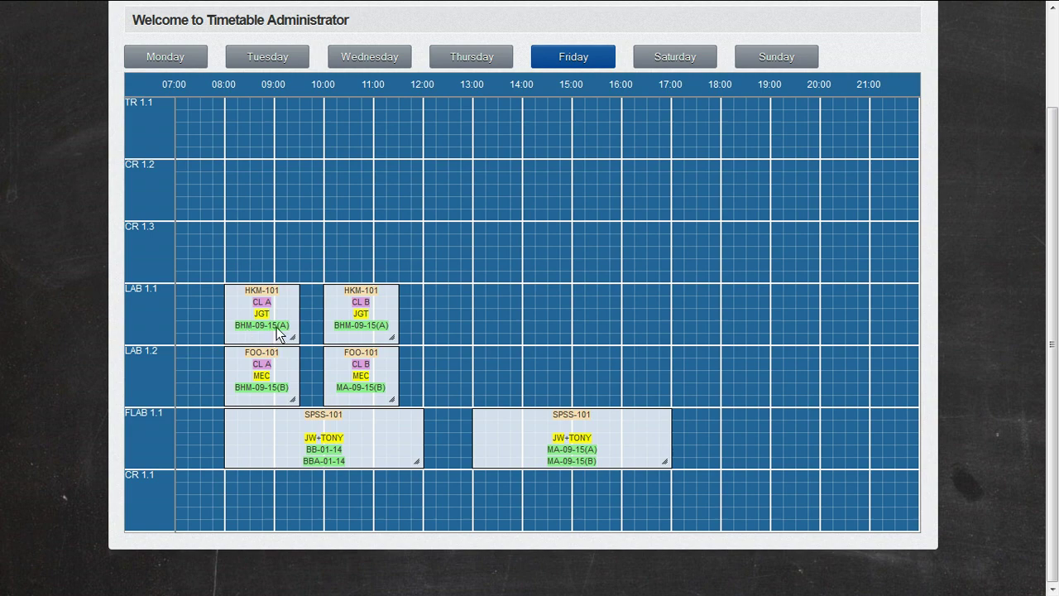
mouse_move(274, 328)
mouse_down()
mouse_move(287, 325)
mouse_move(270, 324)
mouse_up()
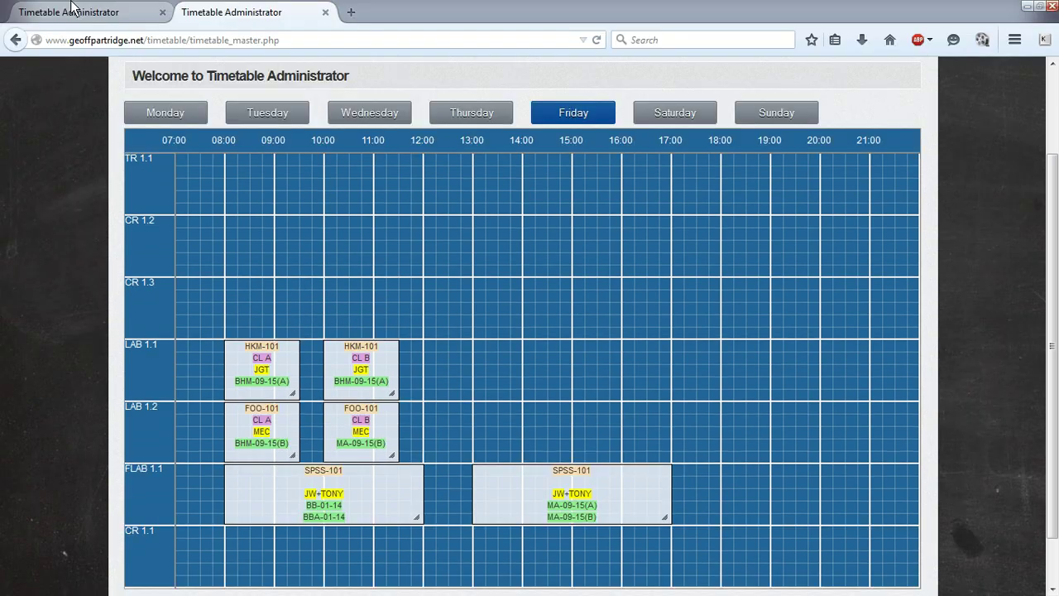
Step: Leave the timetable and open the subject setup list from the setup resources
click(71, 8)
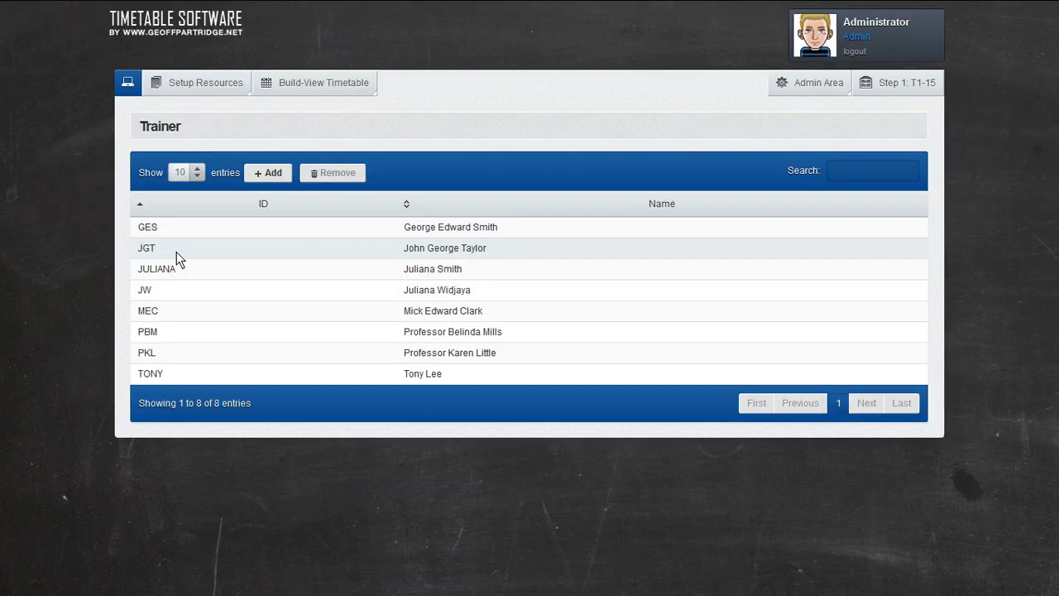
mouse_move(185, 83)
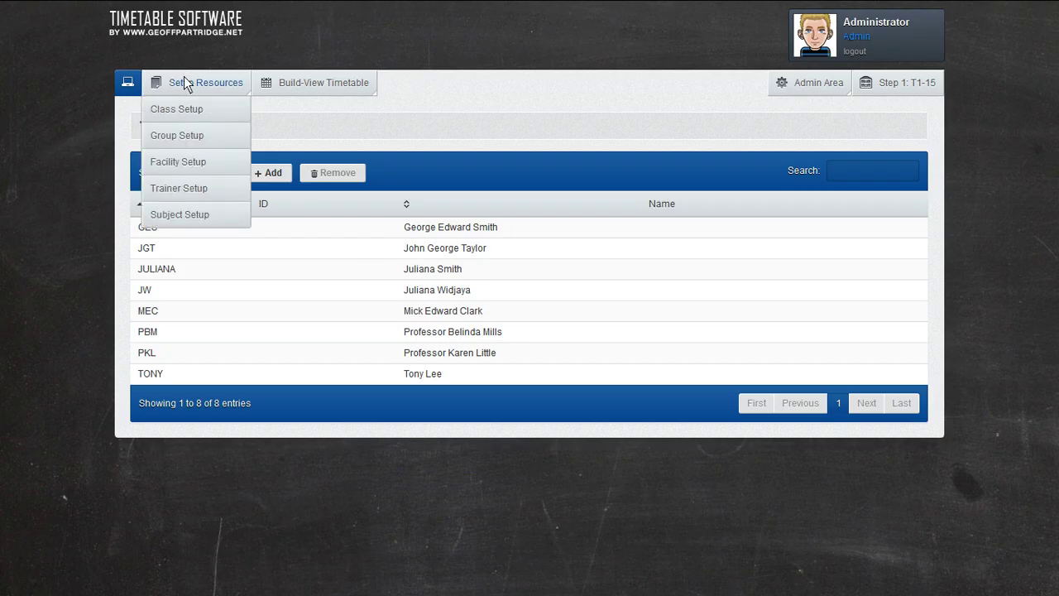
click(187, 213)
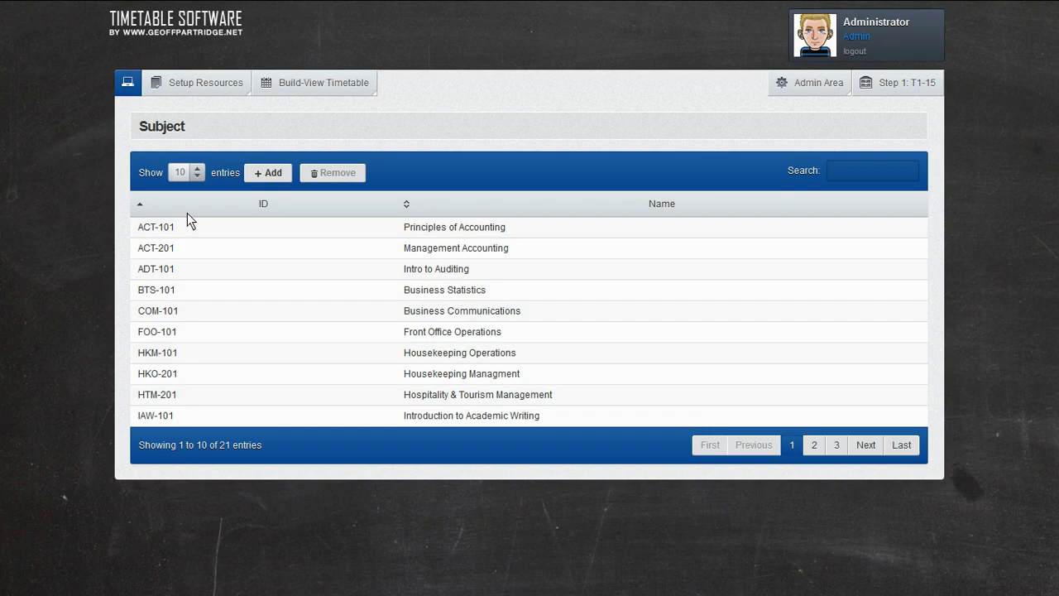